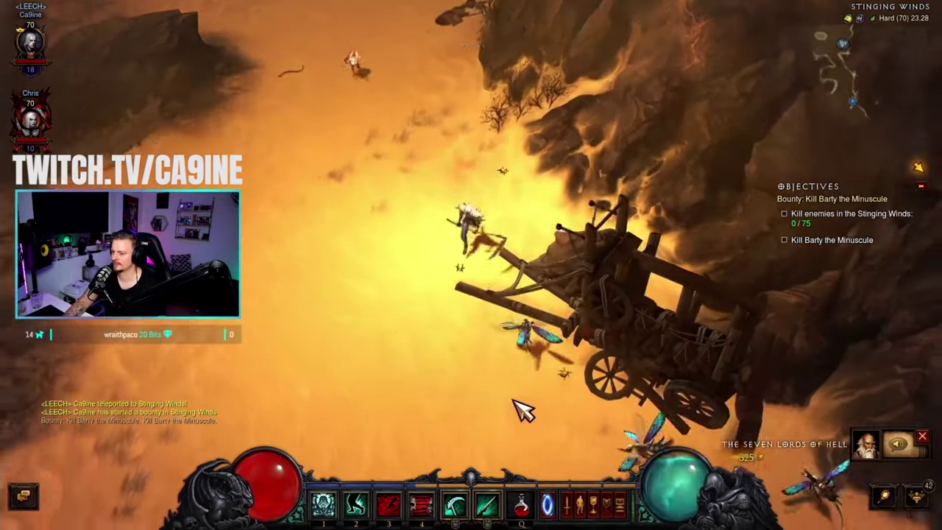
click(515, 405)
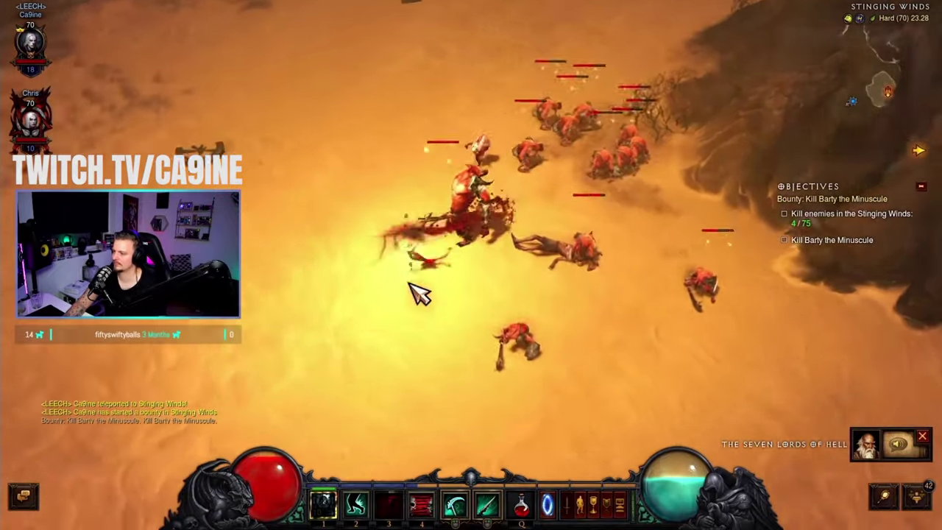
click(651, 166)
key(3)
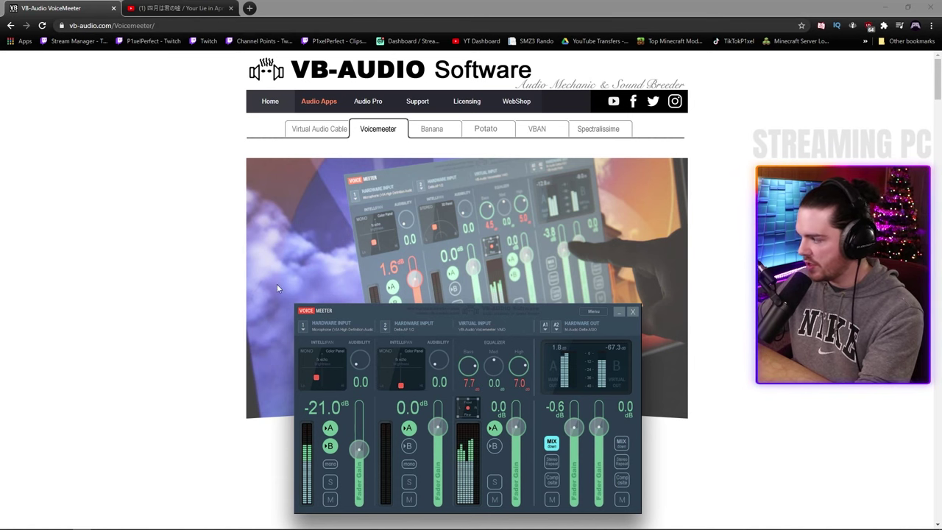
Download the Voicemeeter 1.0.7.4 EXE installer, save it as VoicemeeterSetup in the MISC folder, and minimize the browser.
scroll(277, 288, down, 5)
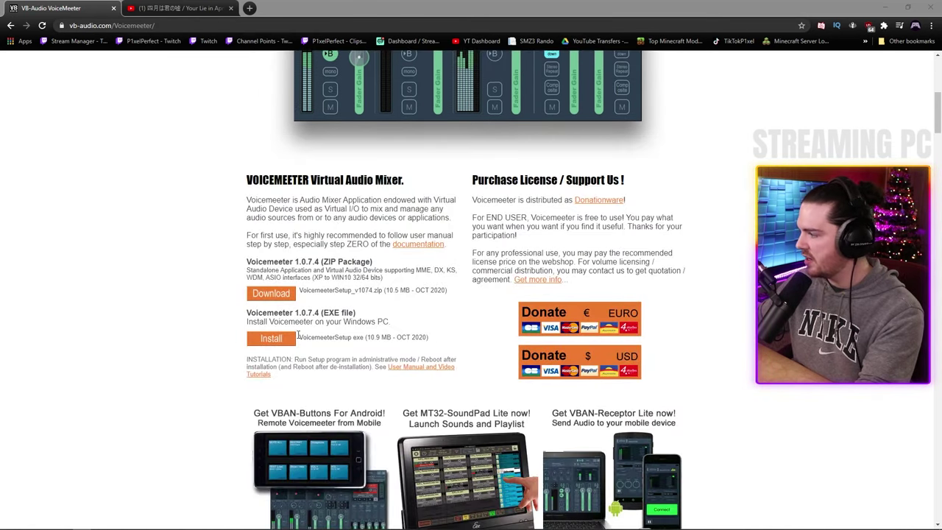
click(256, 345)
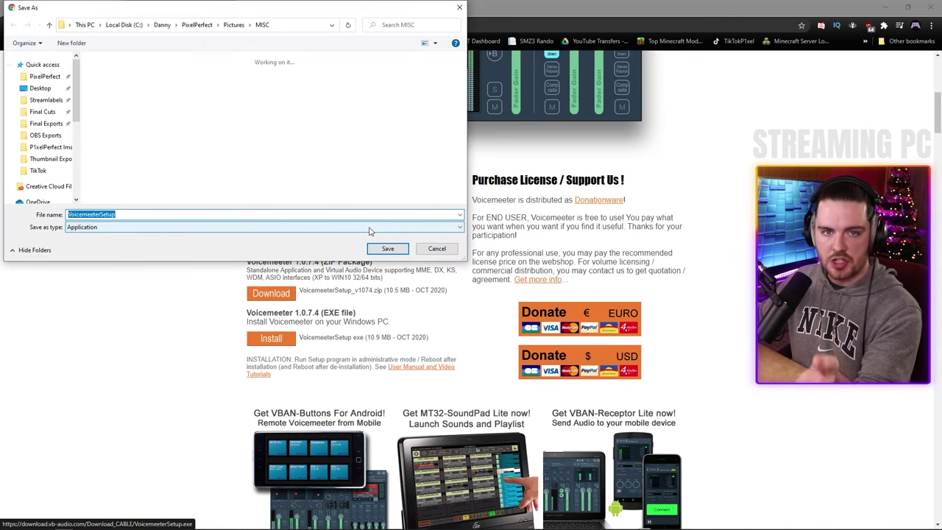
click(388, 248)
click(887, 5)
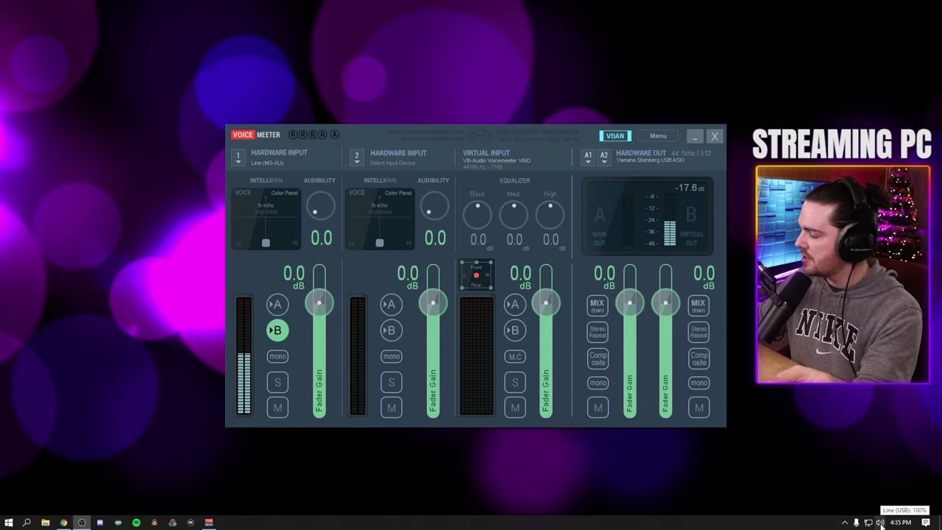
Open the Windows Sound Control Panel from the sound settings and check the Line (MG-XU) playback device.
right_click(880, 522)
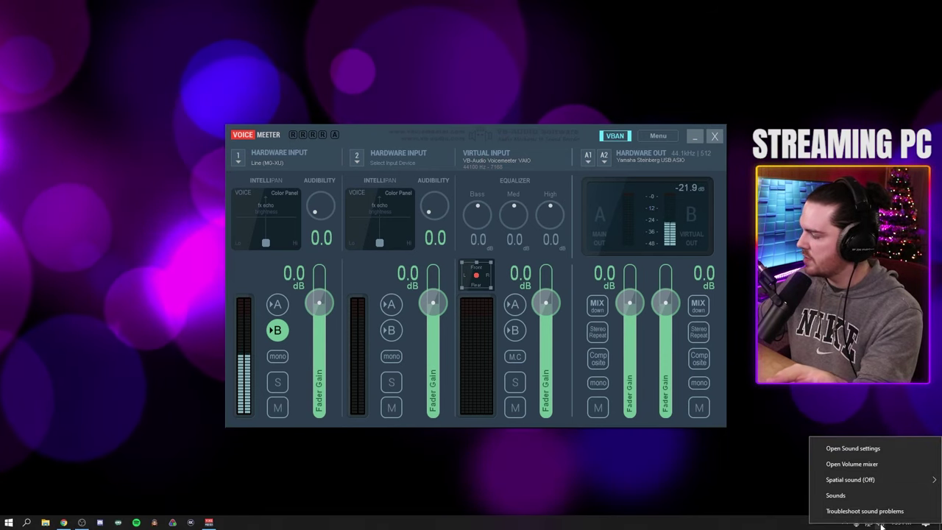
click(867, 448)
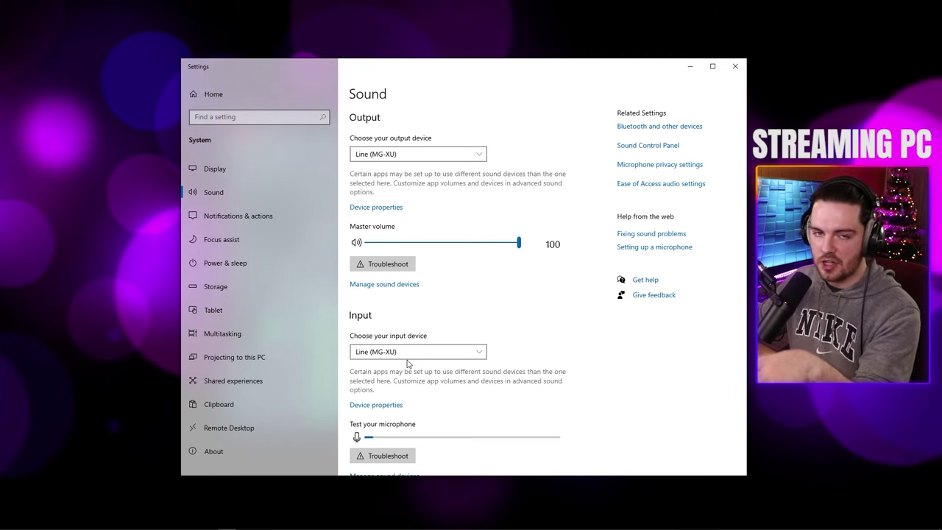
click(659, 147)
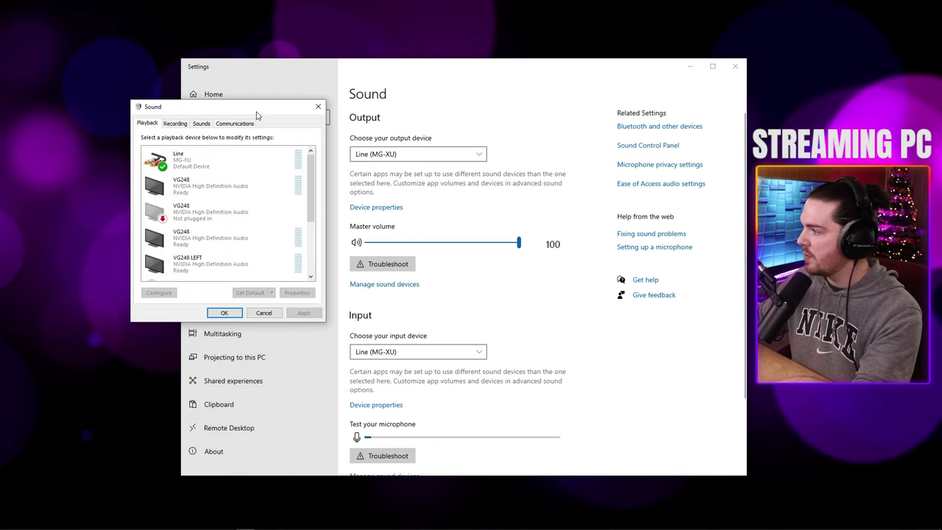
click(212, 166)
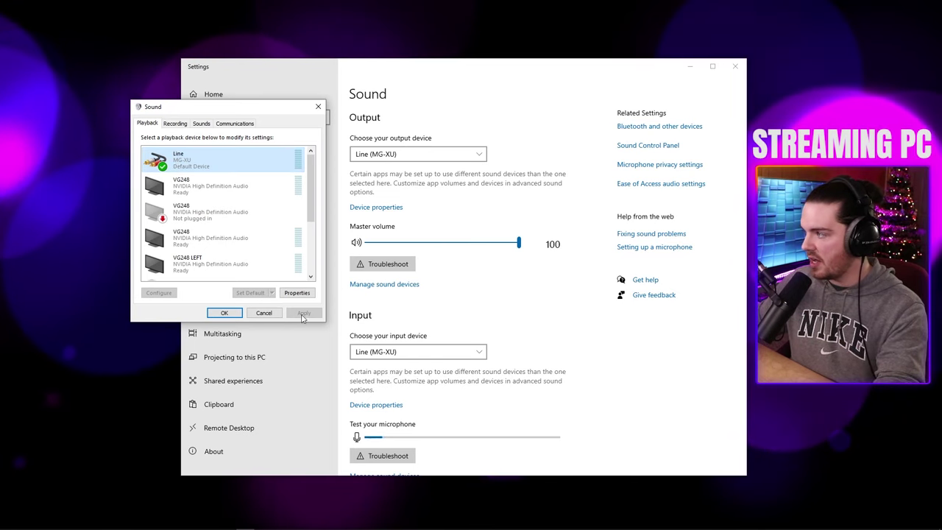
Review the recording devices for the default input, and close the sound dialog and settings window.
click(175, 123)
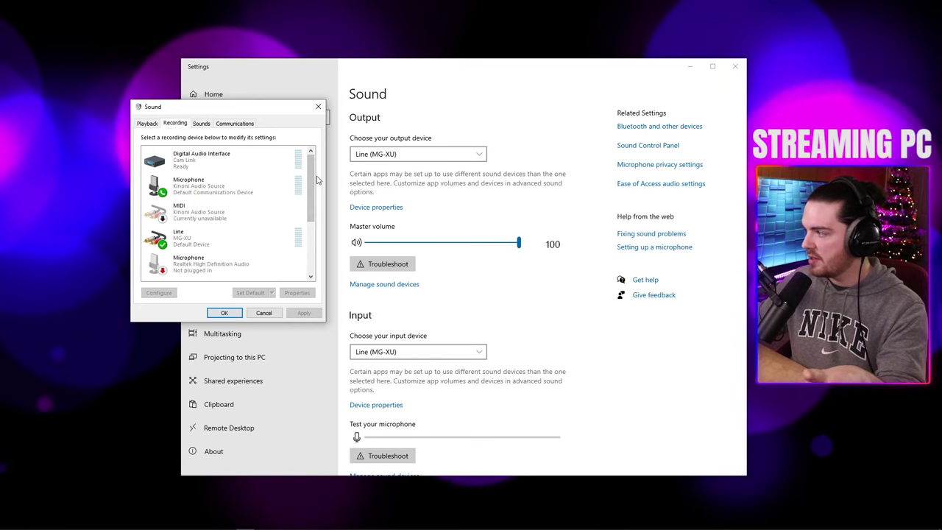
drag(312, 181, 323, 214)
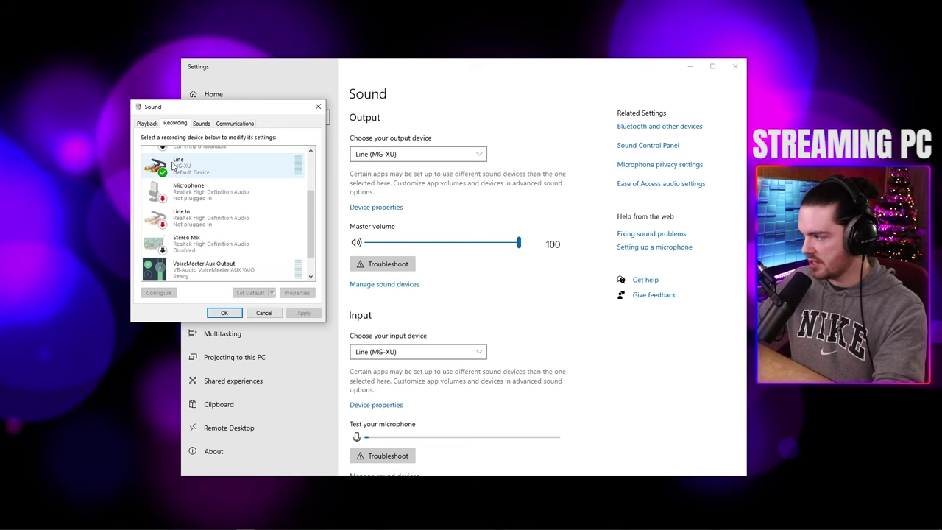
click(318, 107)
click(735, 67)
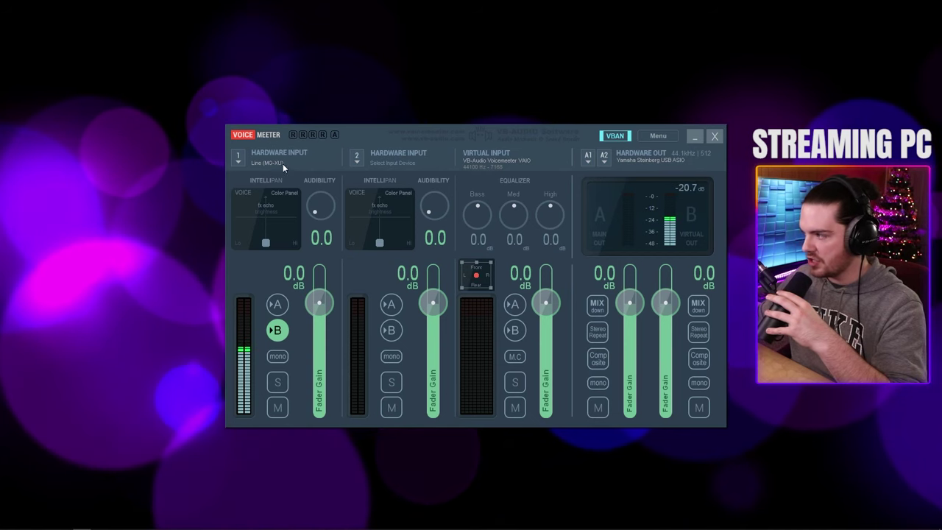
Set hardware input 1 to WDM: Line (MG-XU) and hardware output A1 to ASIO: Yamaha Steinberg USB ASIO.
click(236, 159)
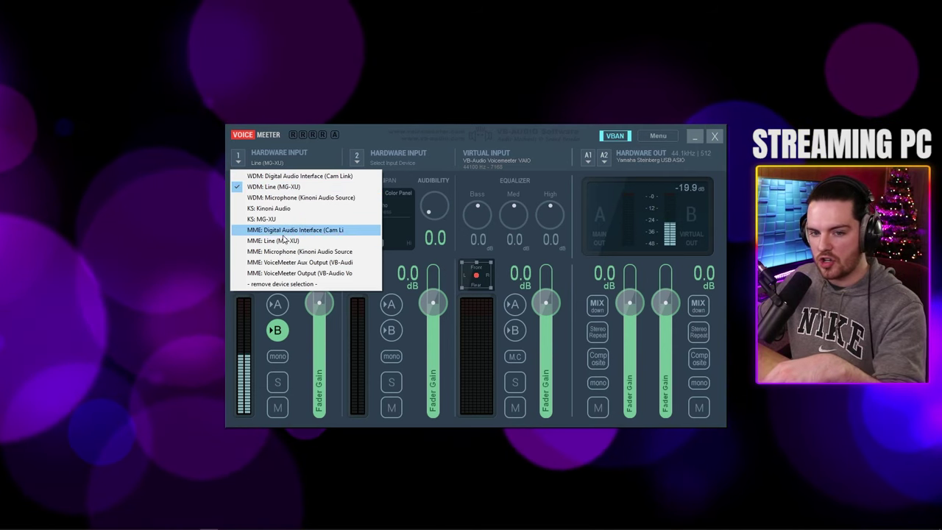
click(276, 188)
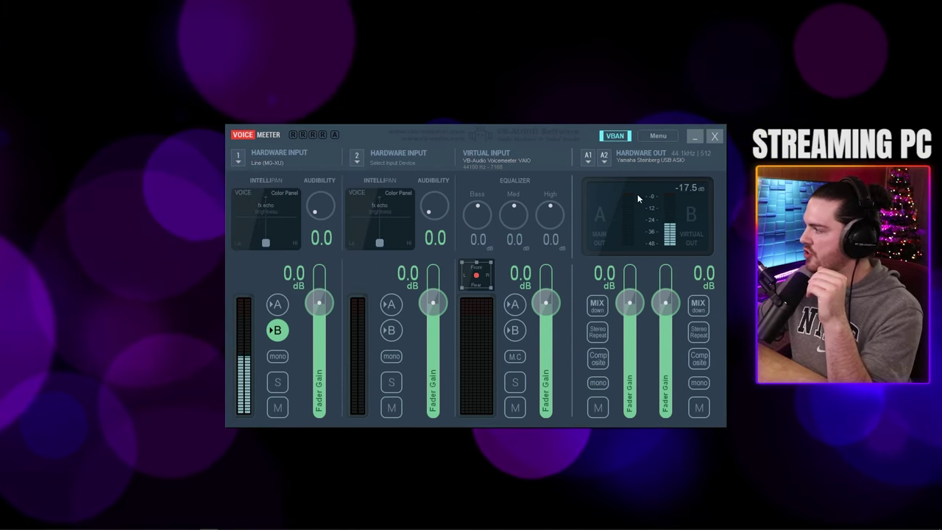
click(588, 158)
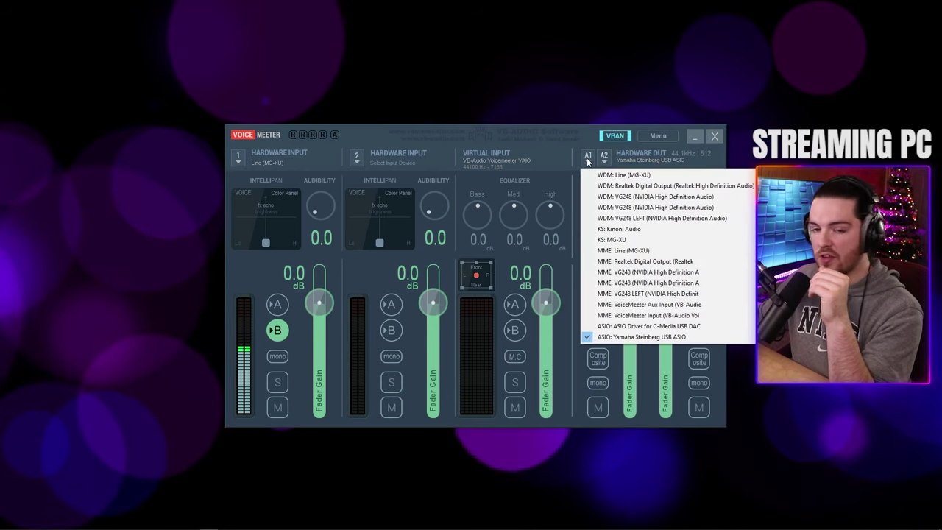
click(657, 337)
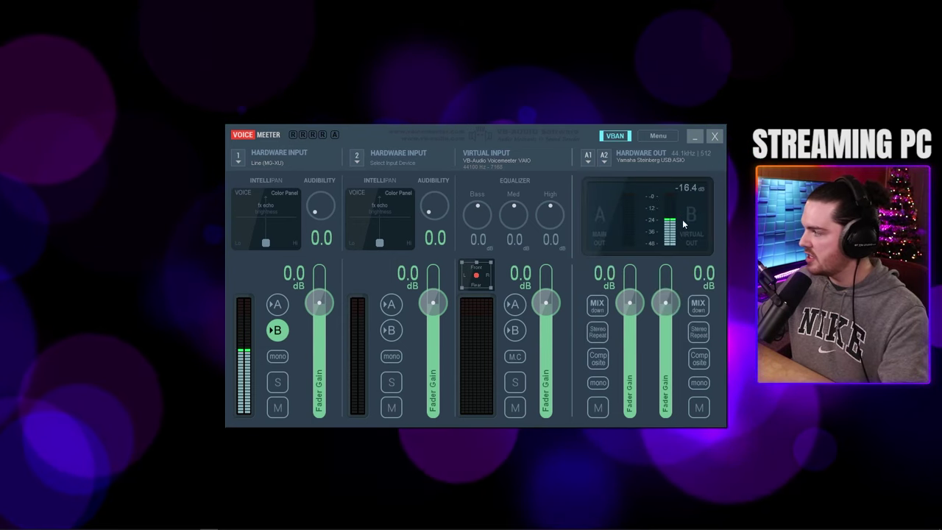
Examine the driver and device choices for hardware output A1, leaving the current selection in place.
click(591, 160)
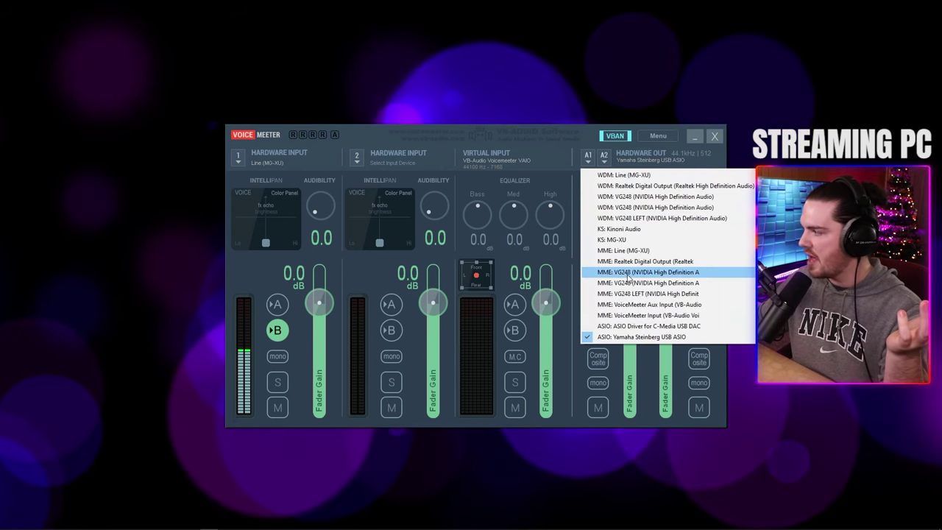
click(584, 137)
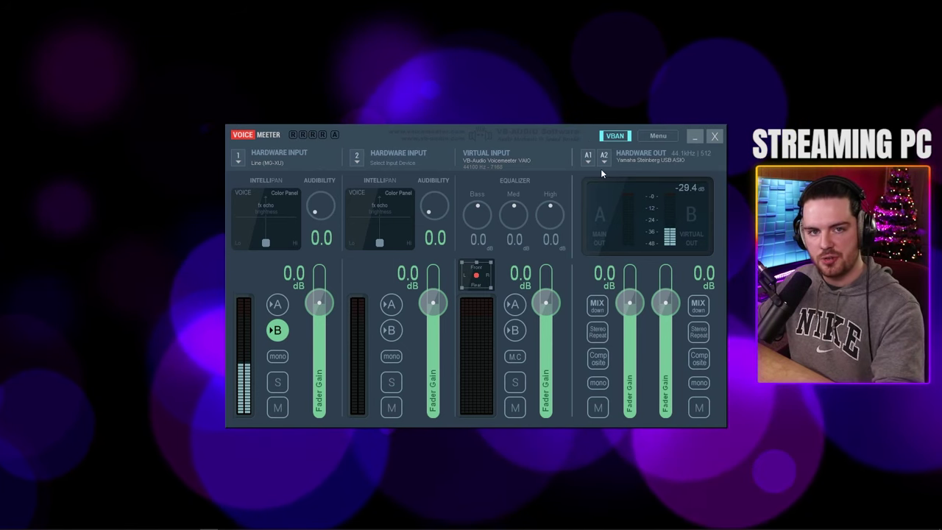
click(588, 160)
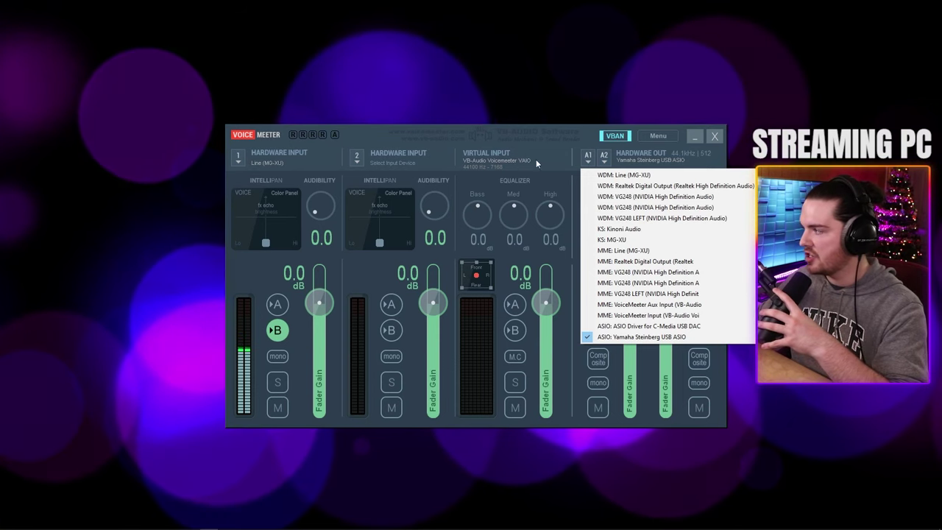
click(556, 146)
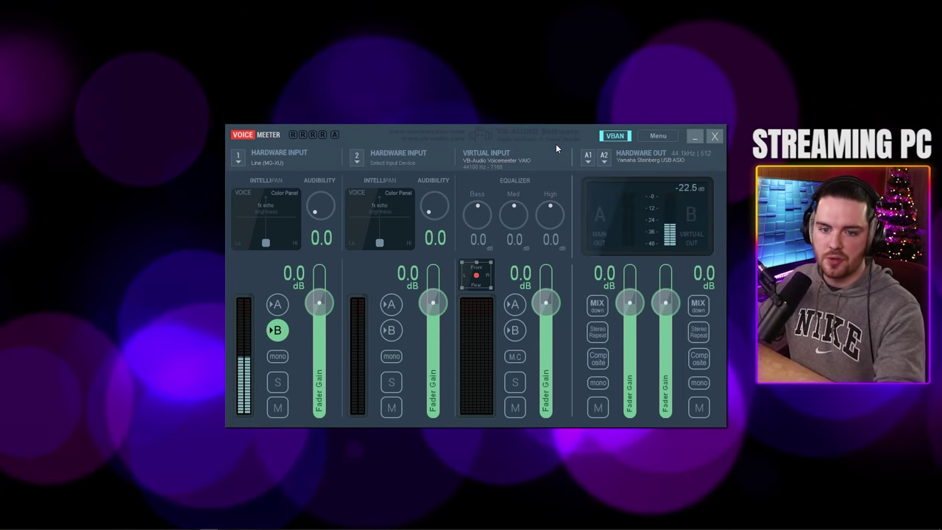
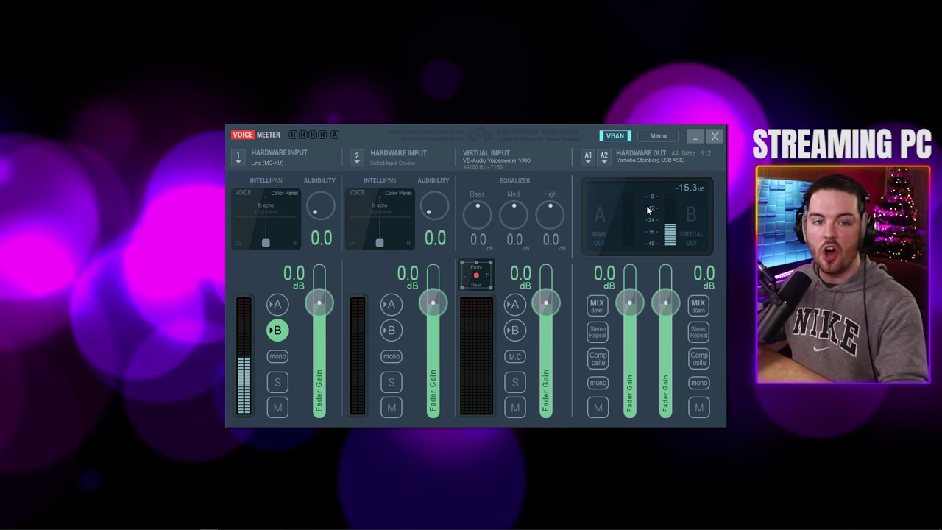
Open the VBAN network configuration on the streaming PC and compare the outgoing MIC stream's source bus with hardware input 1's routing.
click(622, 138)
drag(621, 141, 409, 158)
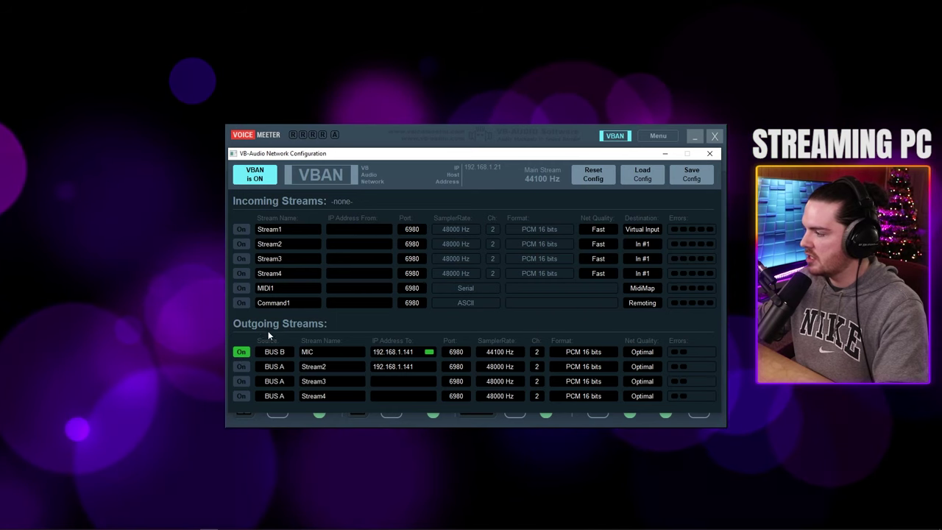
drag(340, 154, 454, 157)
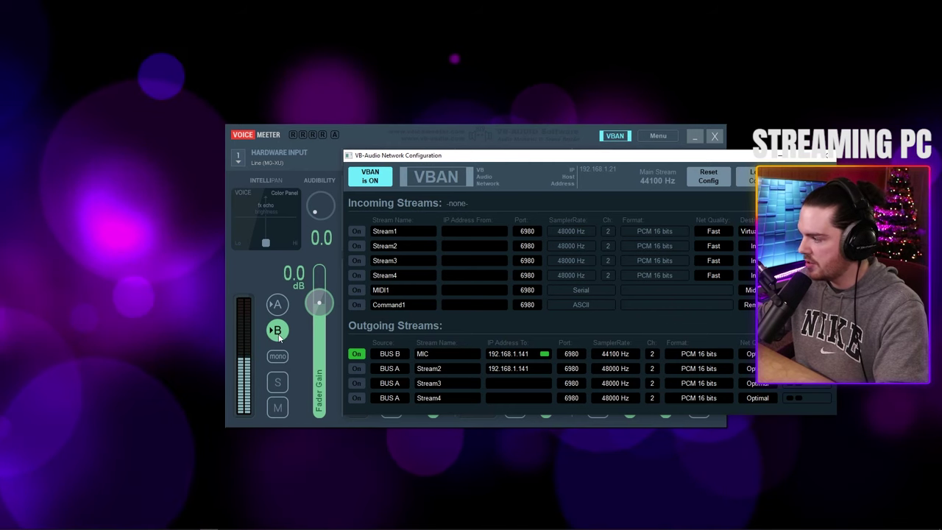
drag(470, 159, 364, 151)
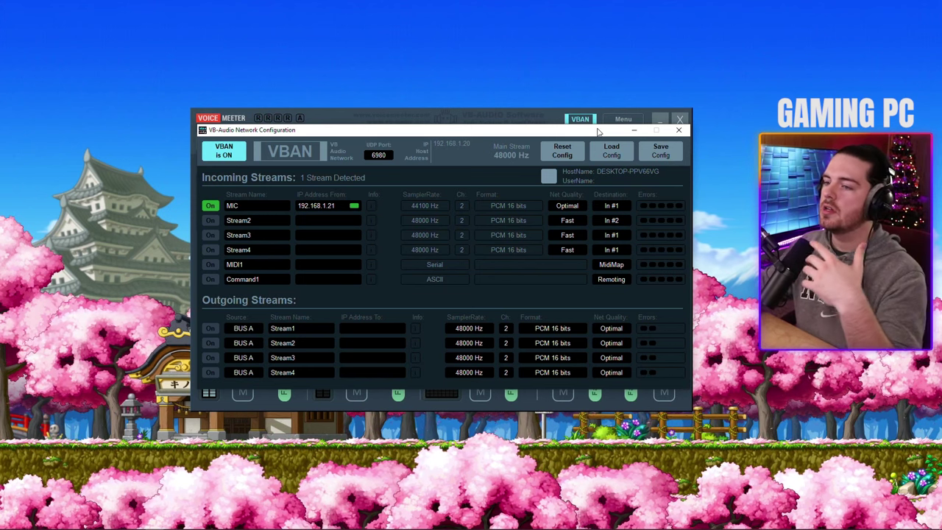
On the gaming PC, close the VBAN configuration to view the mixer's routing, and reopen it for the incoming streams.
click(678, 130)
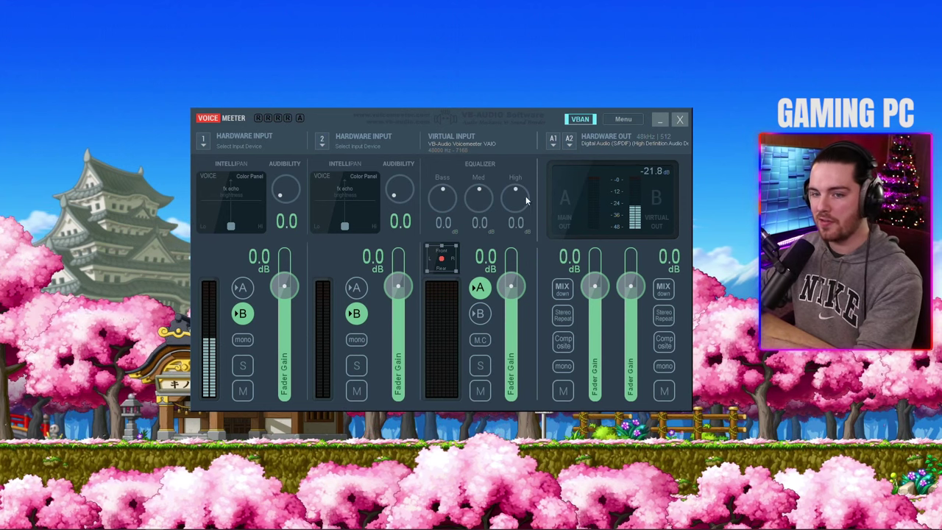
click(580, 120)
drag(583, 129, 330, 132)
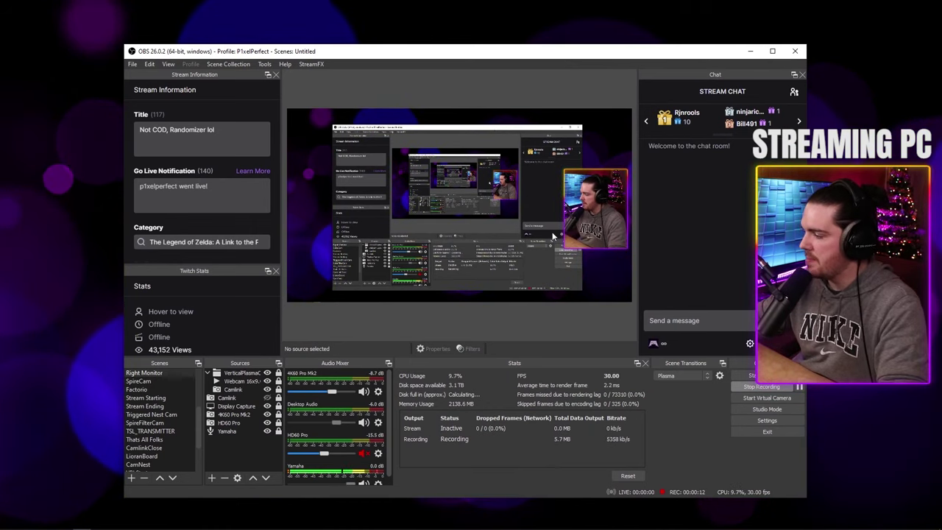
Switch to OBS on the streaming PC and set the Yamaha audio source's device to Line (MG-XU).
scroll(389, 389, down, 1)
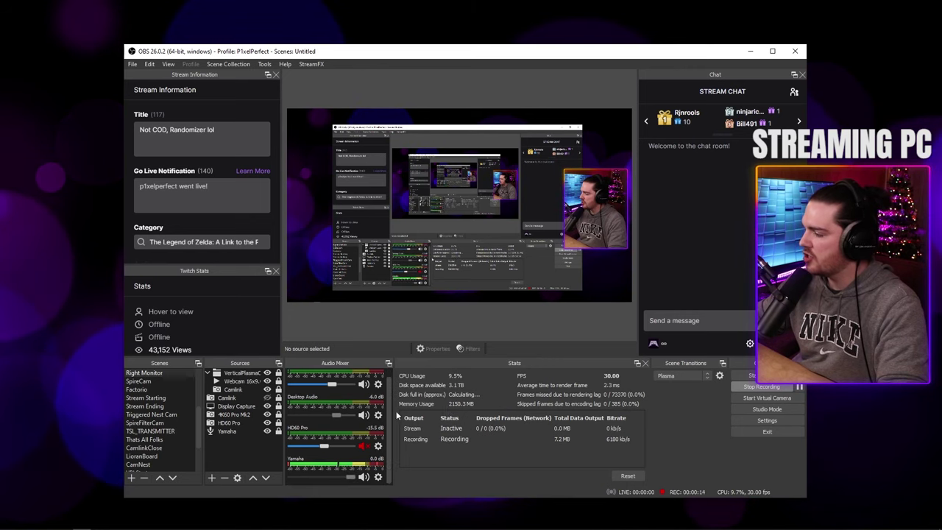
click(380, 478)
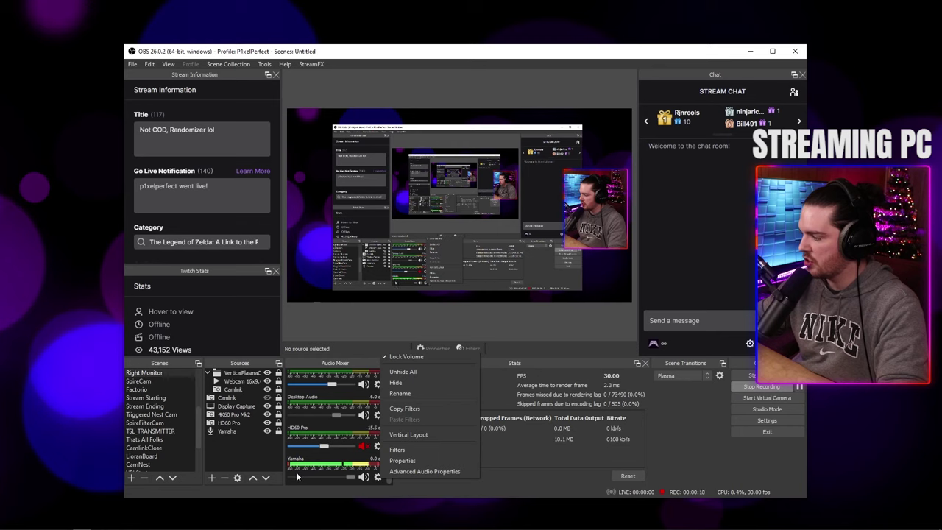
click(404, 460)
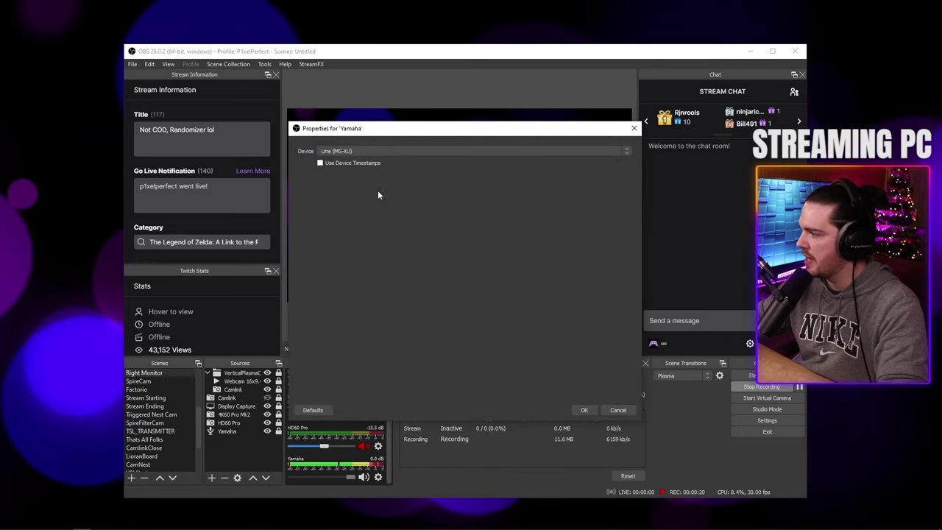
click(379, 150)
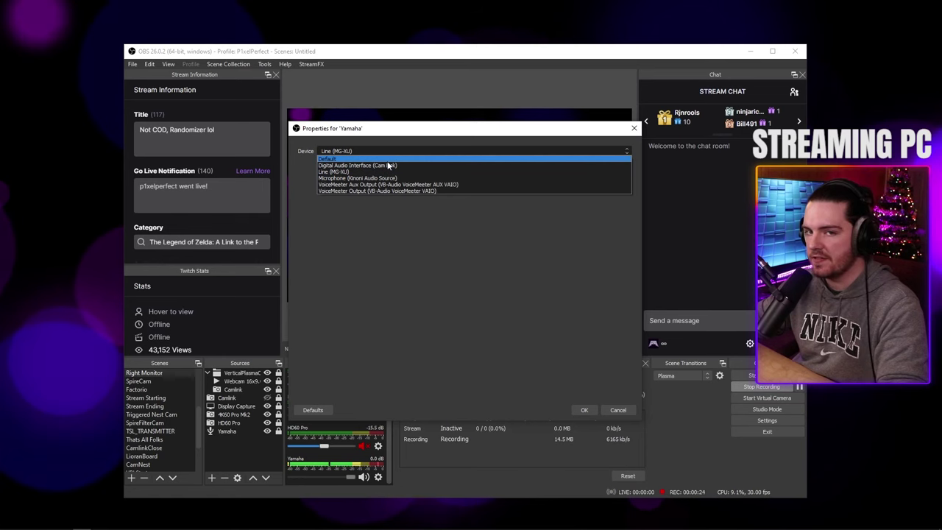
click(390, 171)
click(582, 409)
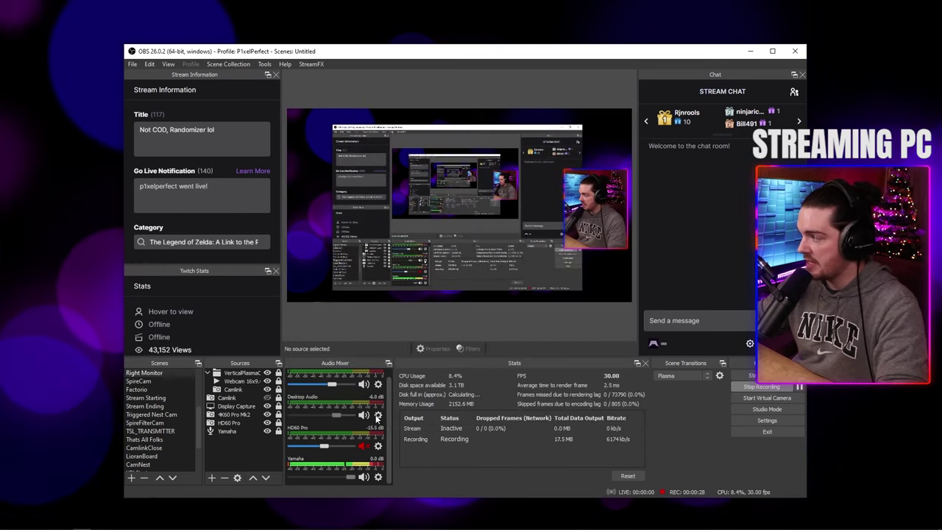
Set the Desktop Audio source's device to Line (MG-XU) in its properties.
click(378, 415)
click(391, 404)
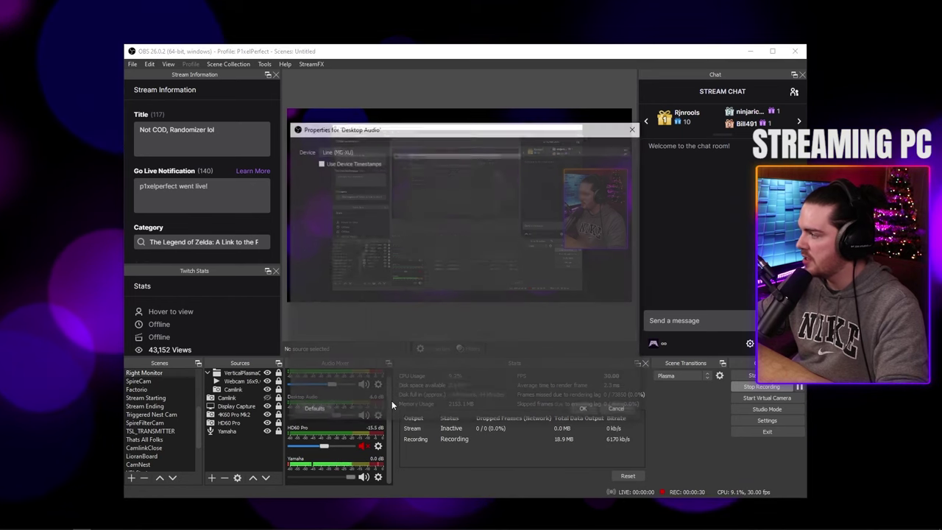
click(381, 153)
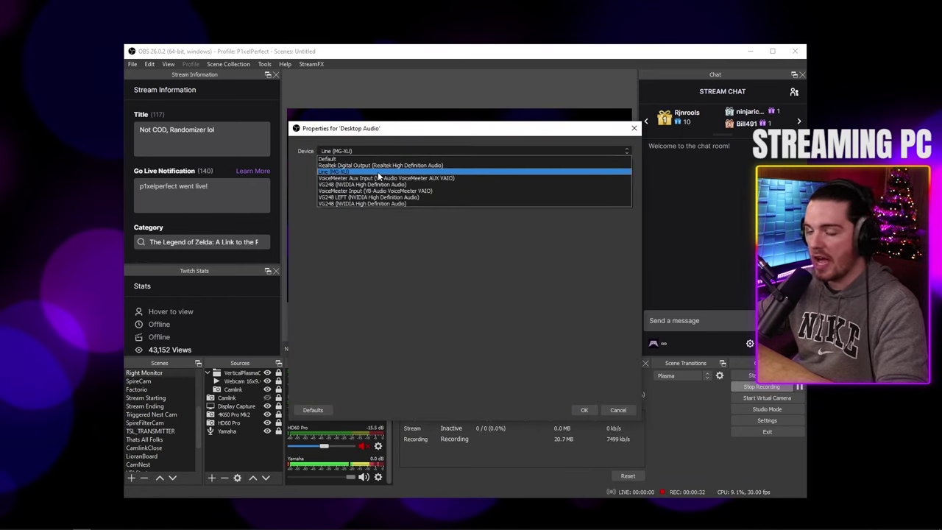
click(378, 172)
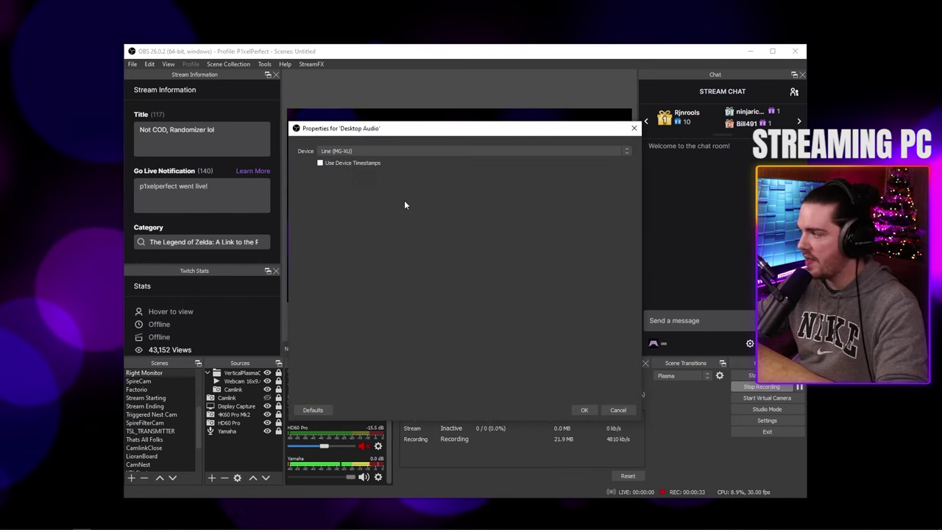
click(585, 410)
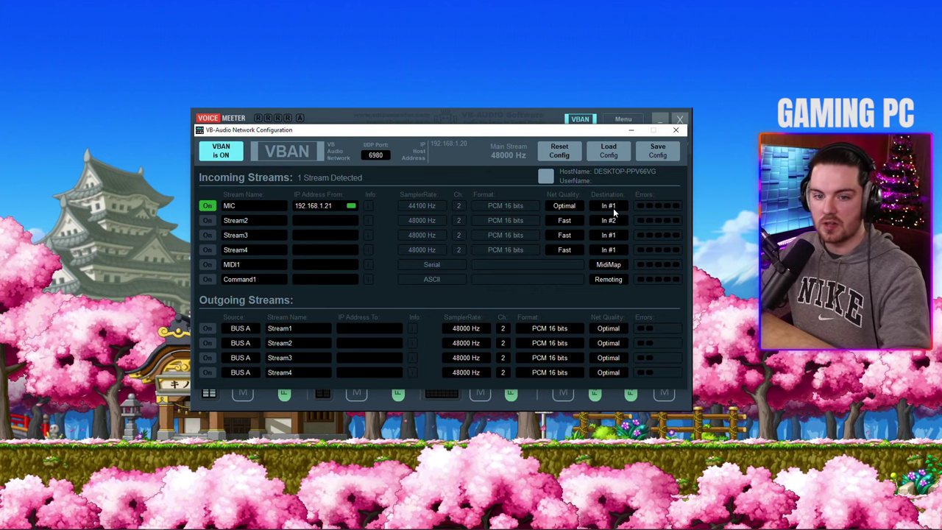
Close the VBAN configuration on the gaming PC and review the Elgato1080HDR playback device in the Windows Sound control panel.
click(676, 129)
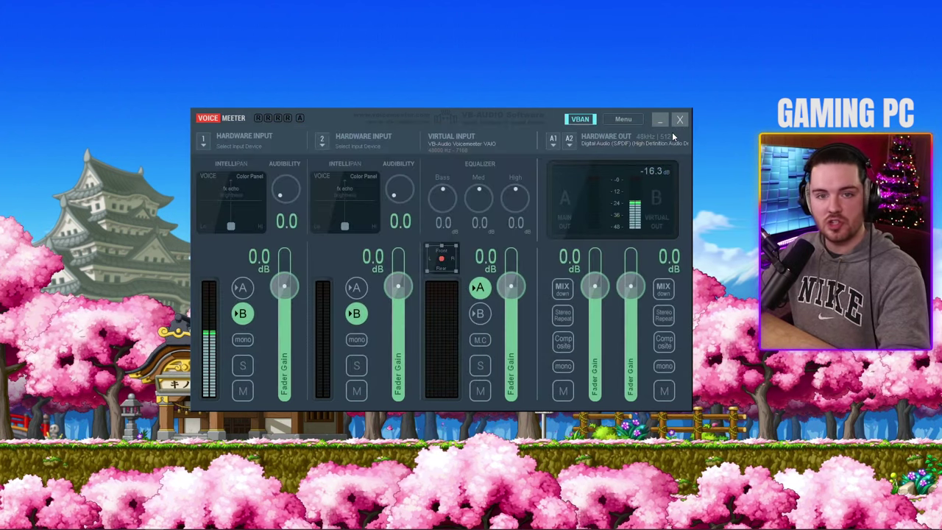
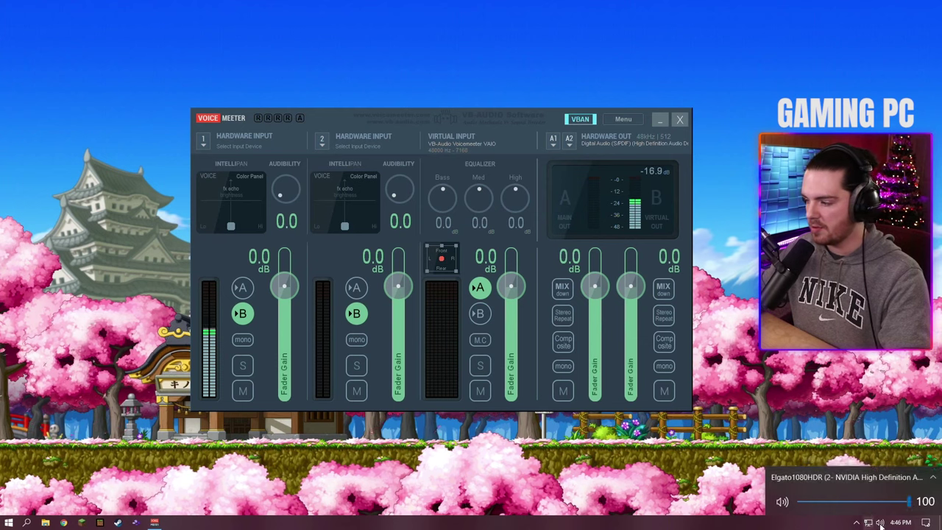
click(877, 476)
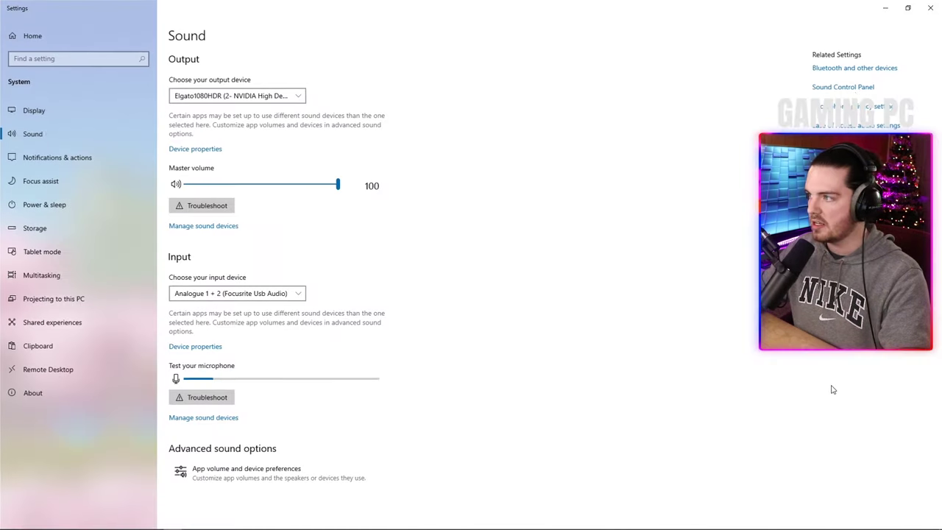
click(843, 87)
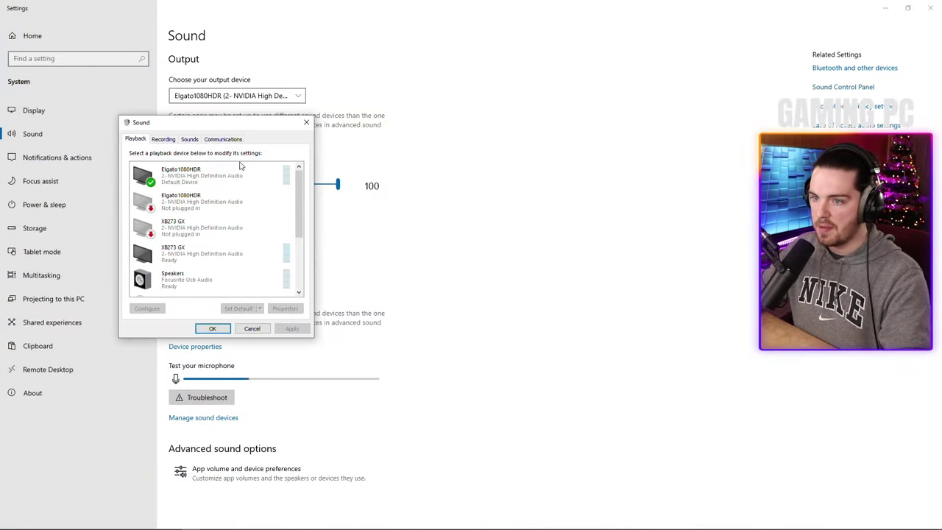
click(213, 174)
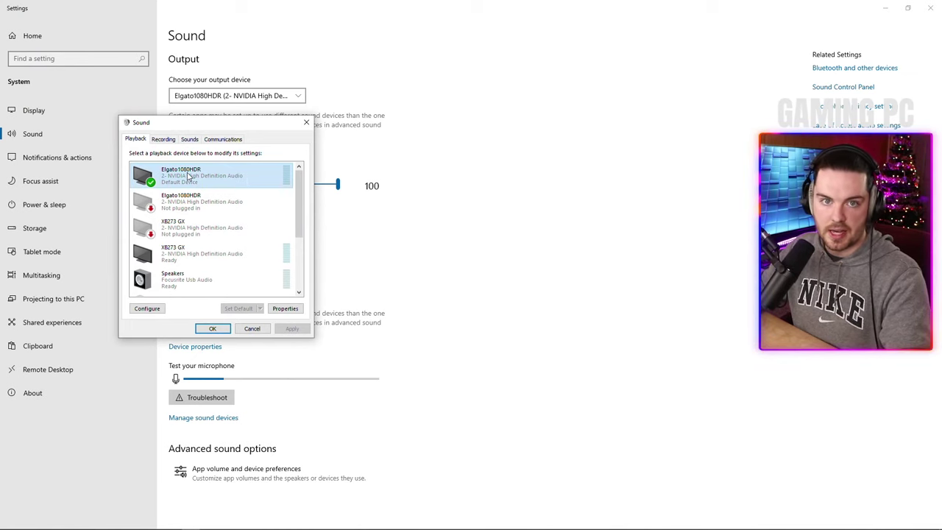
click(163, 139)
drag(167, 127, 382, 122)
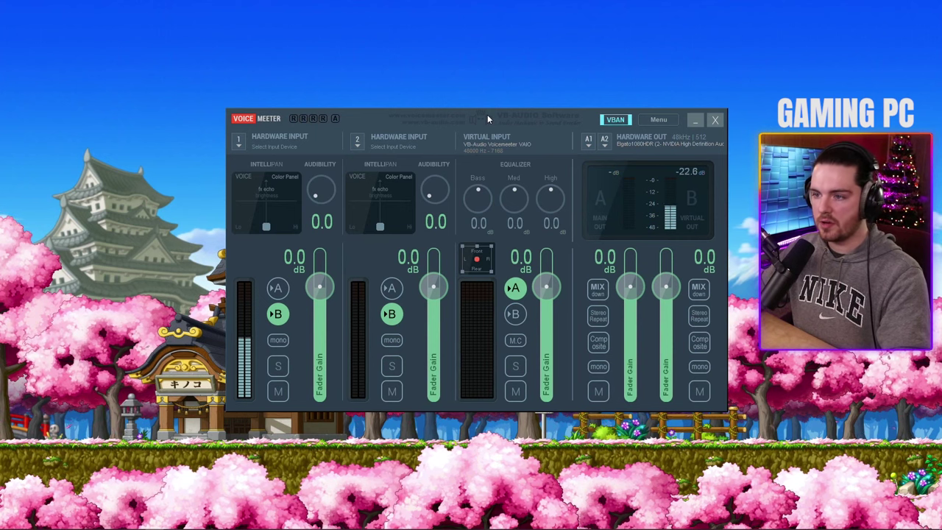
Briefly route hardware input 1 to output A in VoiceMeeter and switch that routing off again.
click(277, 288)
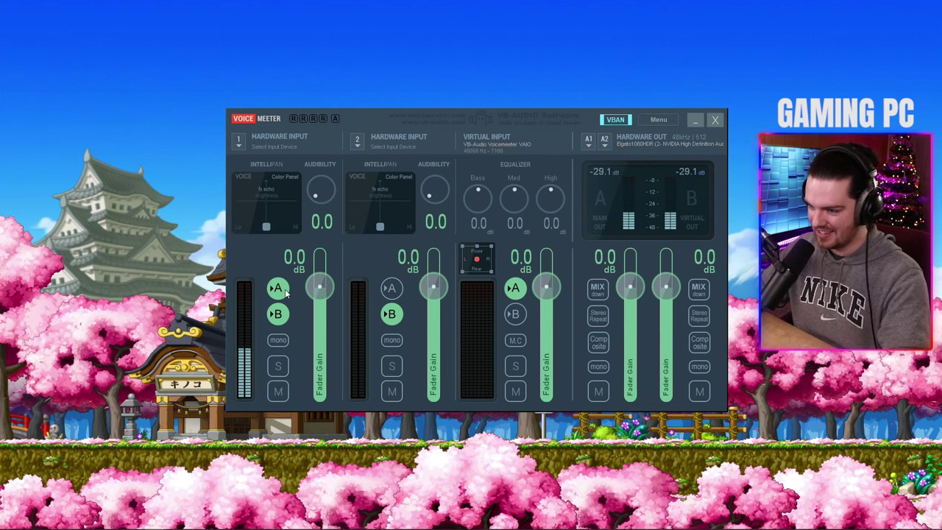
click(278, 289)
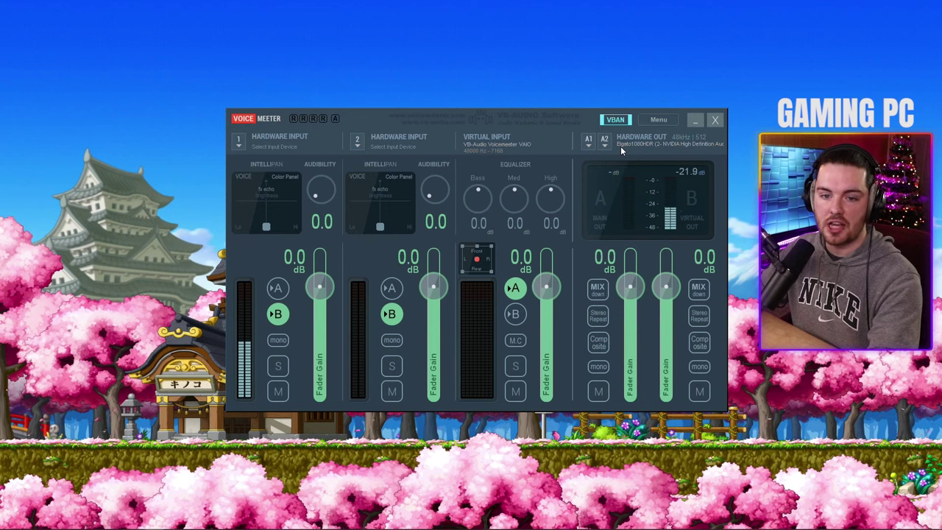
Launch Audacity, dismiss its welcome window, and set the recording device to VoiceMeeter Output.
key(super)
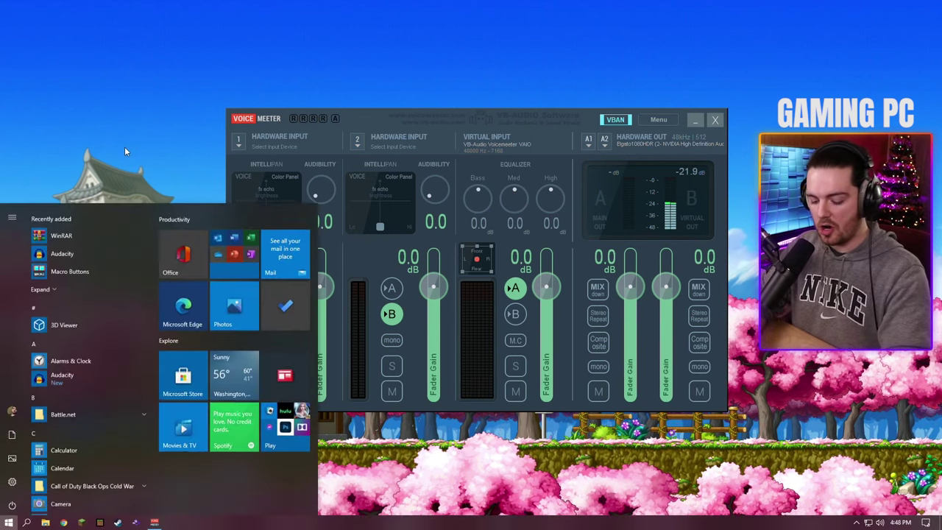
text(auda)
key(Return)
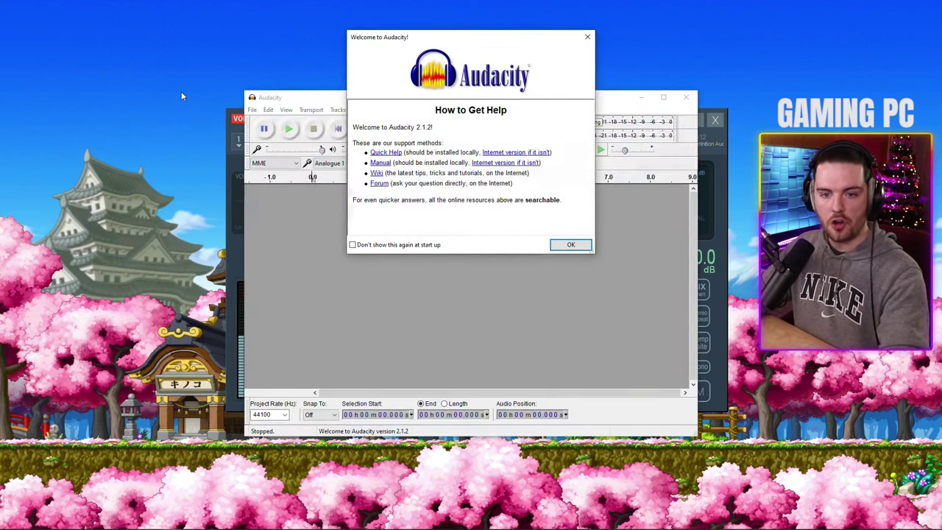
click(587, 37)
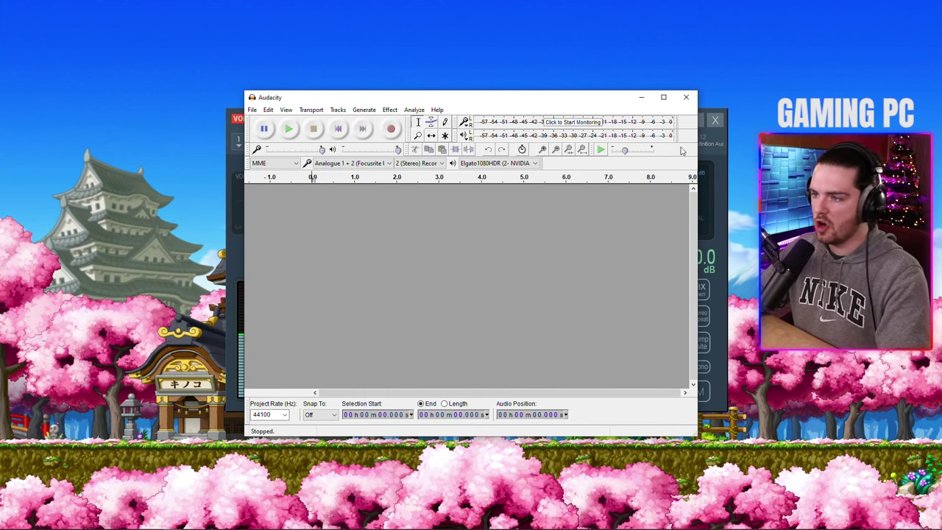
click(351, 162)
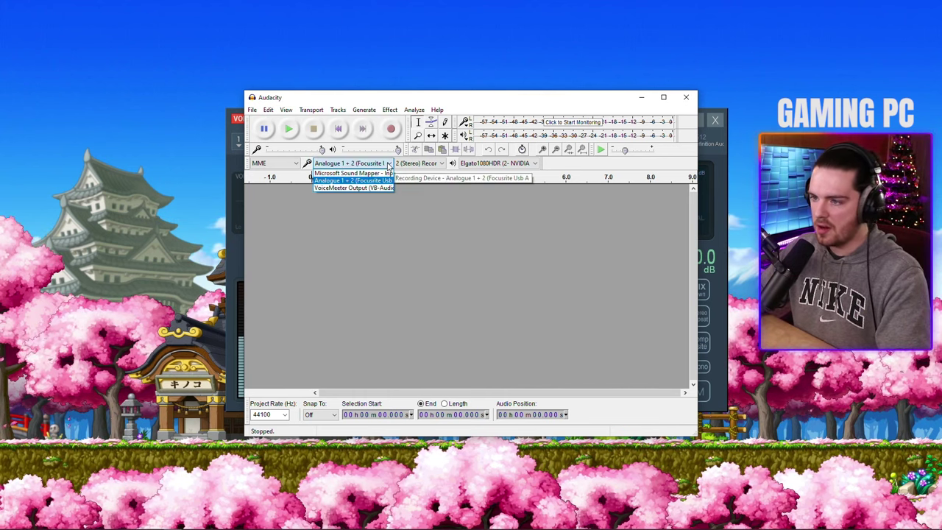
click(362, 189)
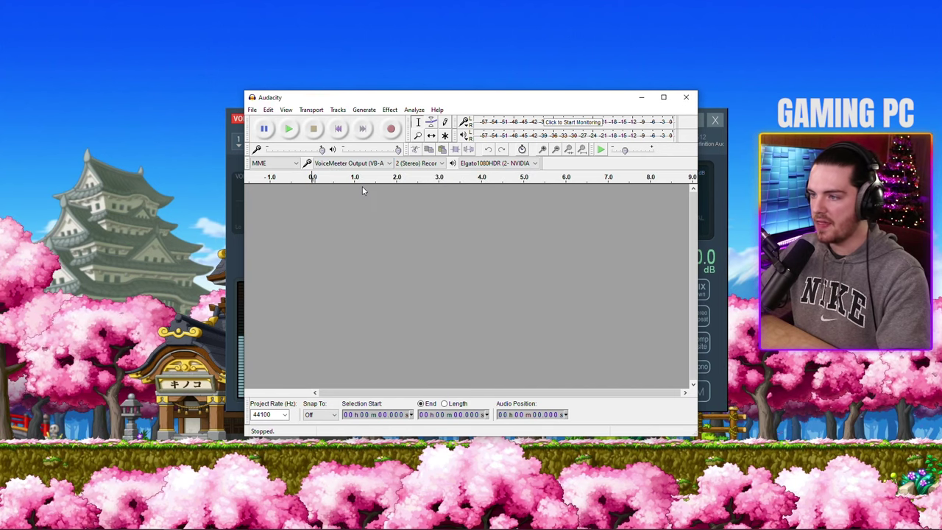
Record a spoken test clip of about 6 seconds in Audacity and play it back.
click(392, 129)
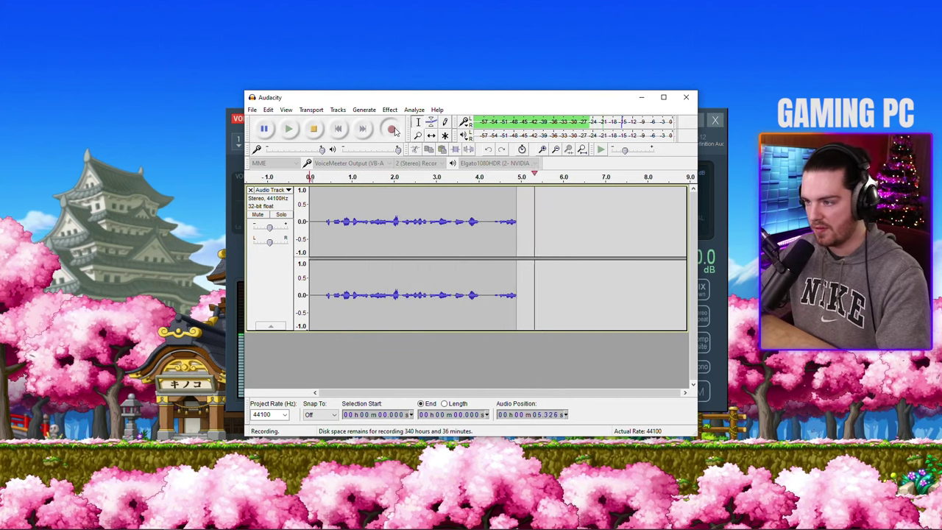
key(space)
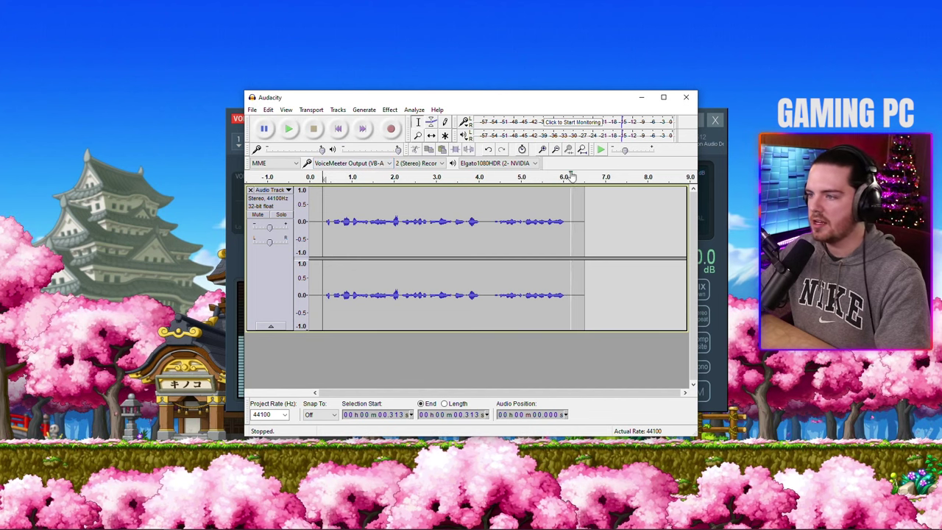
click(291, 128)
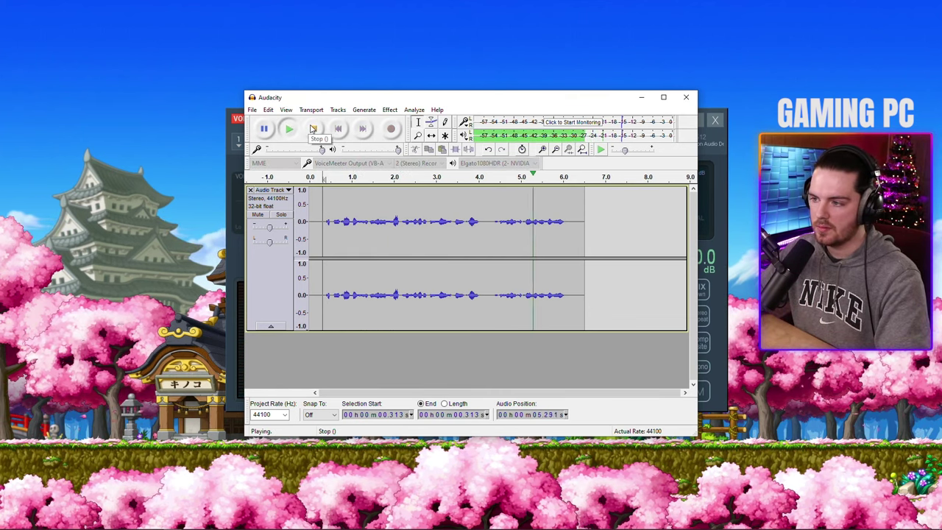
click(312, 128)
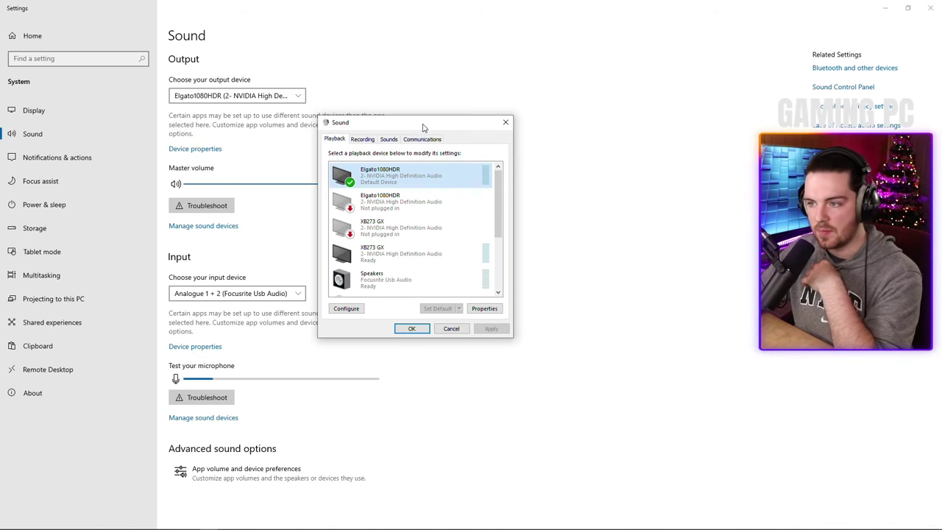
In the Windows Sound recording devices, disable Analogue 1 + 2, select VoiceMeeter Output, and confirm the dialog.
click(362, 139)
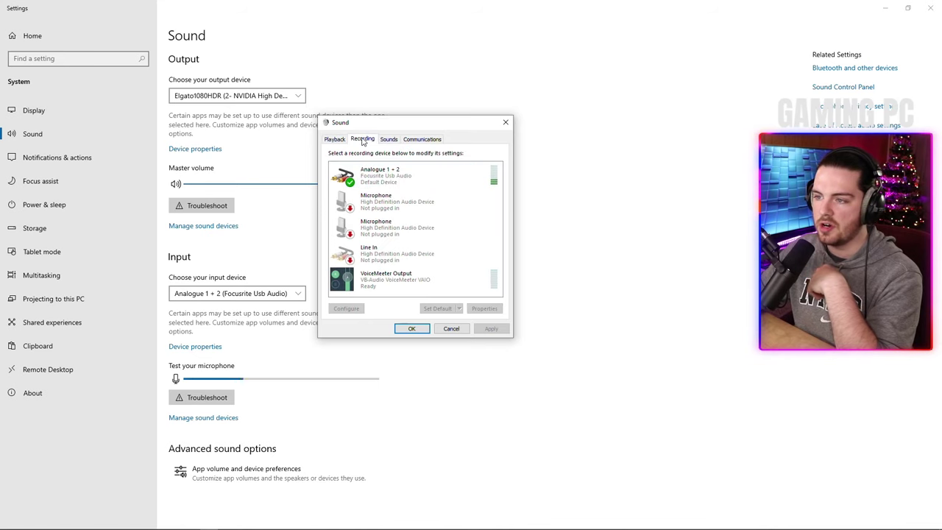
right_click(393, 176)
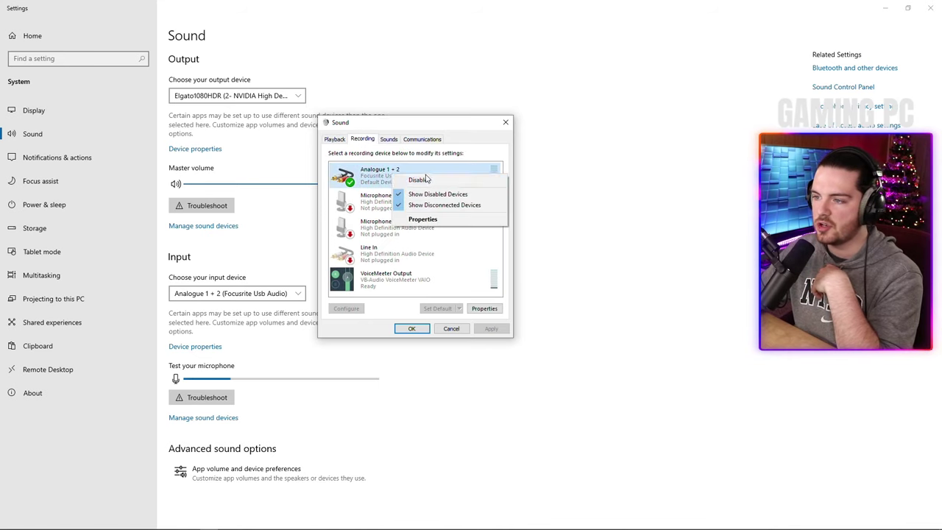
click(426, 181)
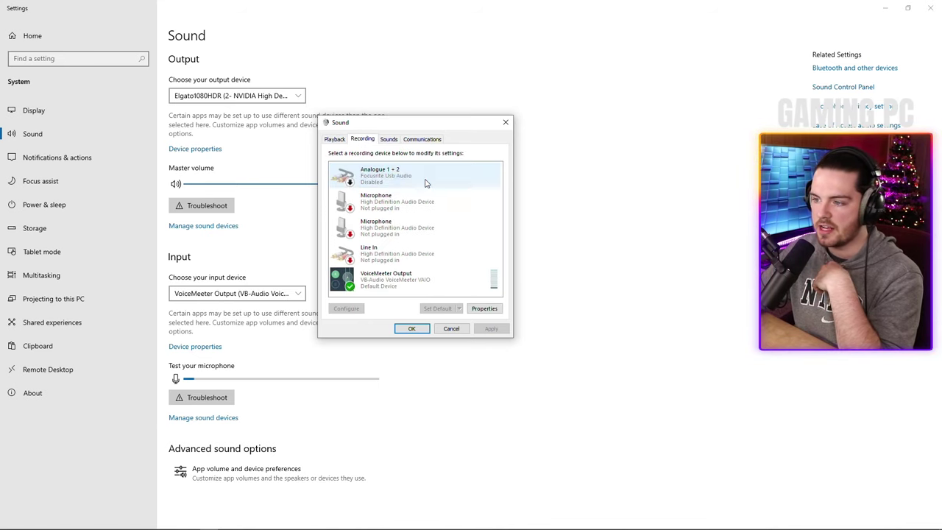
click(436, 275)
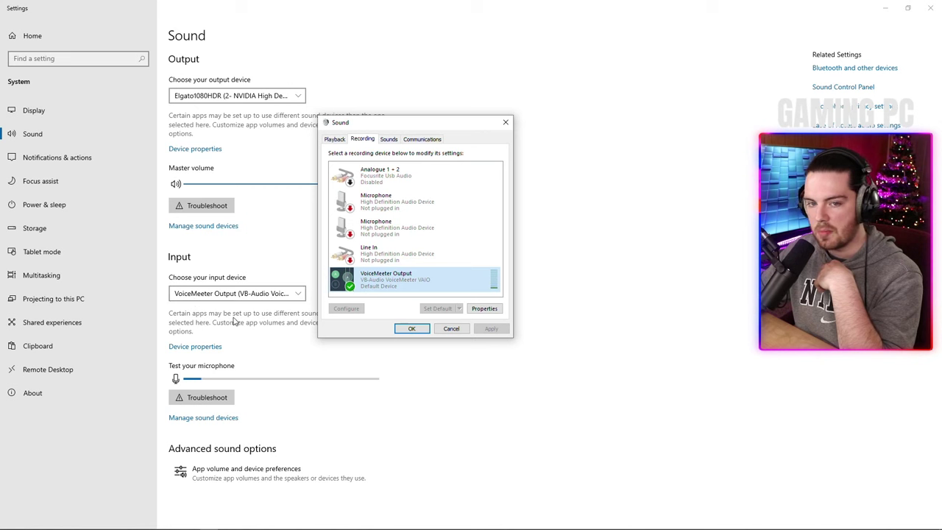
click(411, 328)
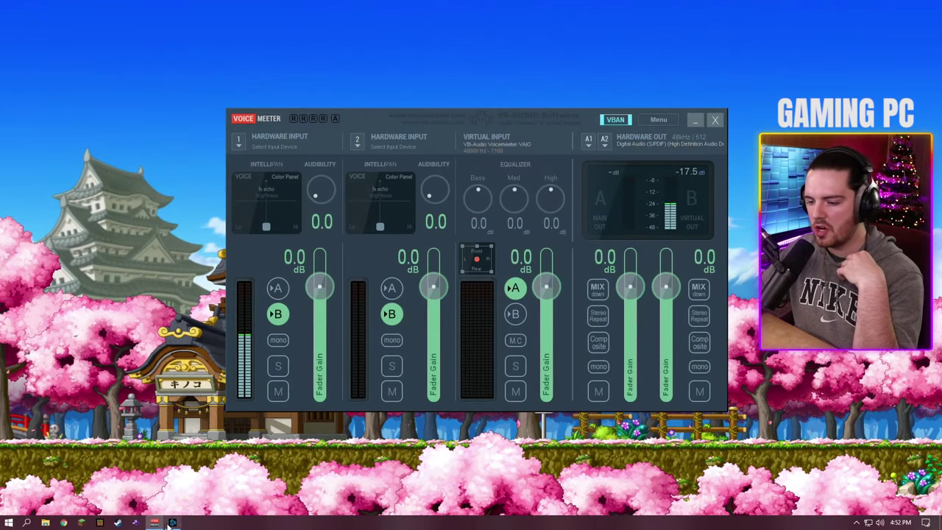
Switch to Call of Duty Black Ops Cold War and open its audio settings at the voice chat microphone options.
click(172, 522)
click(353, 411)
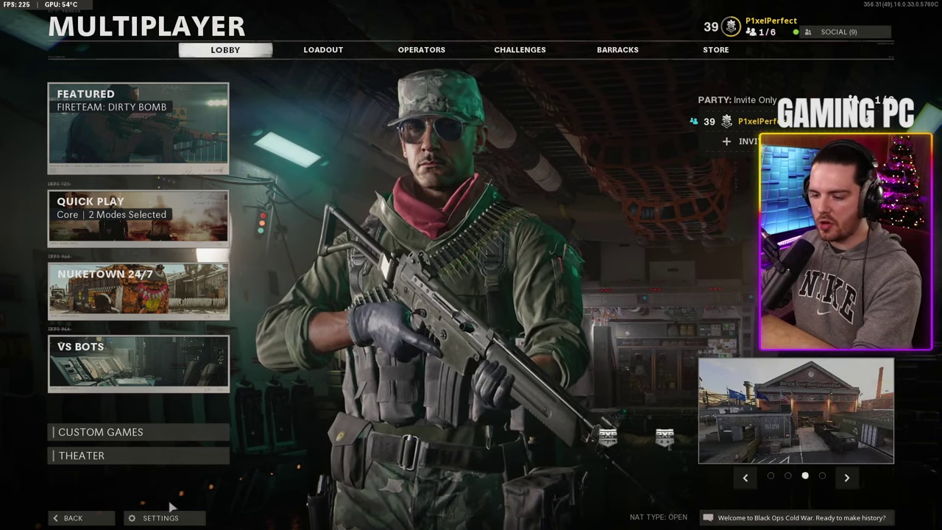
click(165, 518)
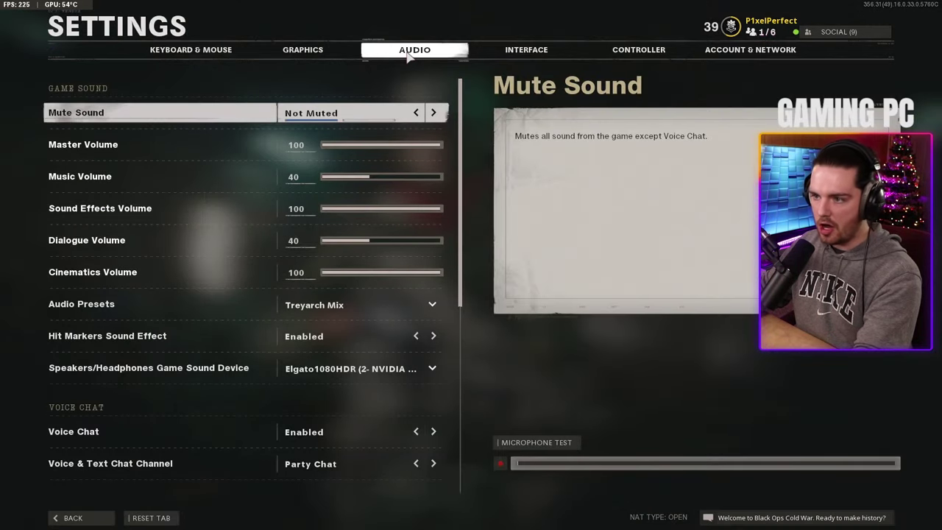
drag(459, 85, 466, 230)
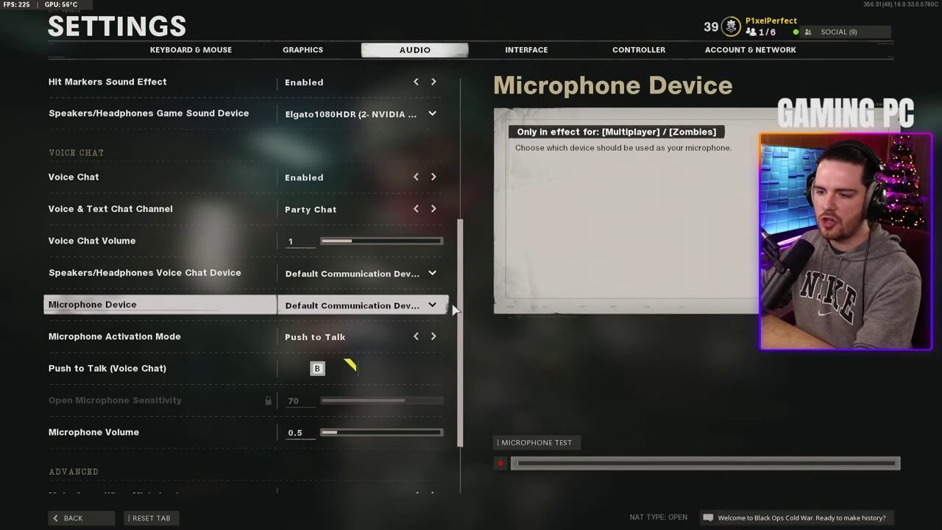
Choose Default Communication Device as the game's Microphone Device, run the microphone test, and exit it.
click(430, 306)
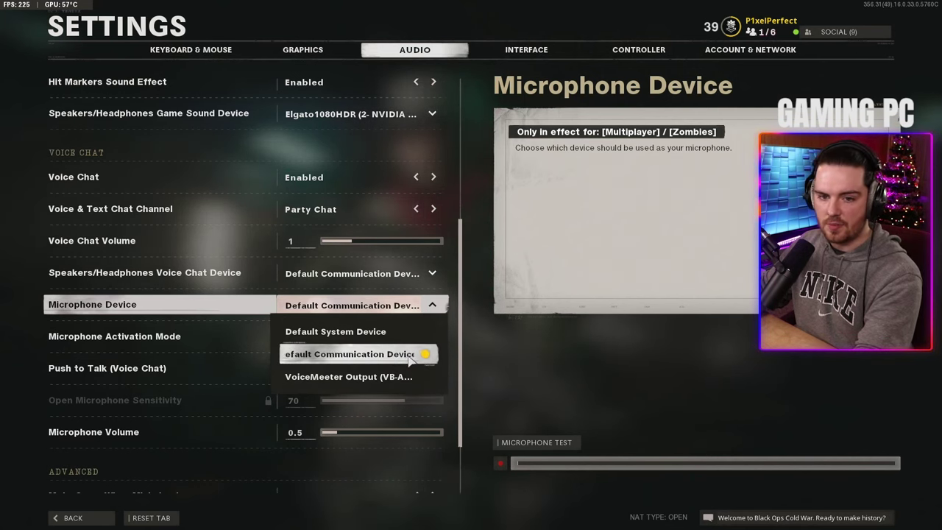
click(410, 359)
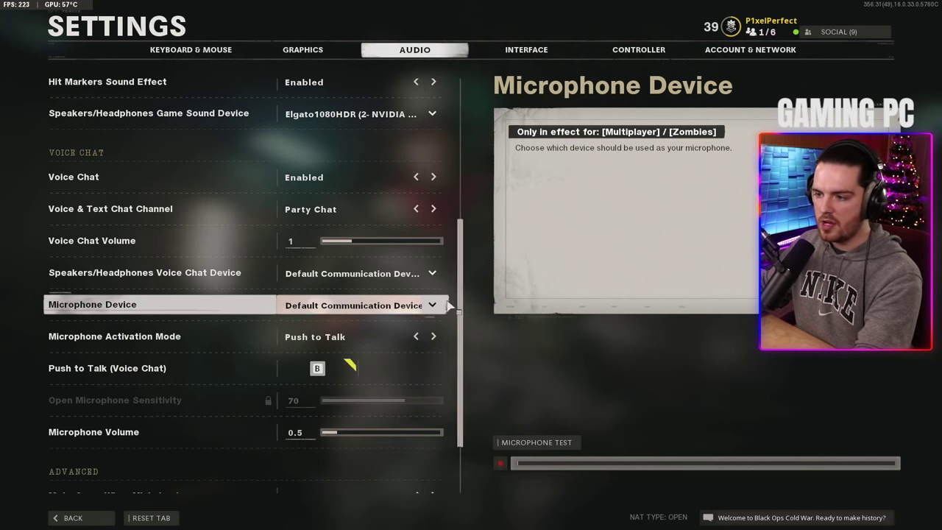
click(501, 463)
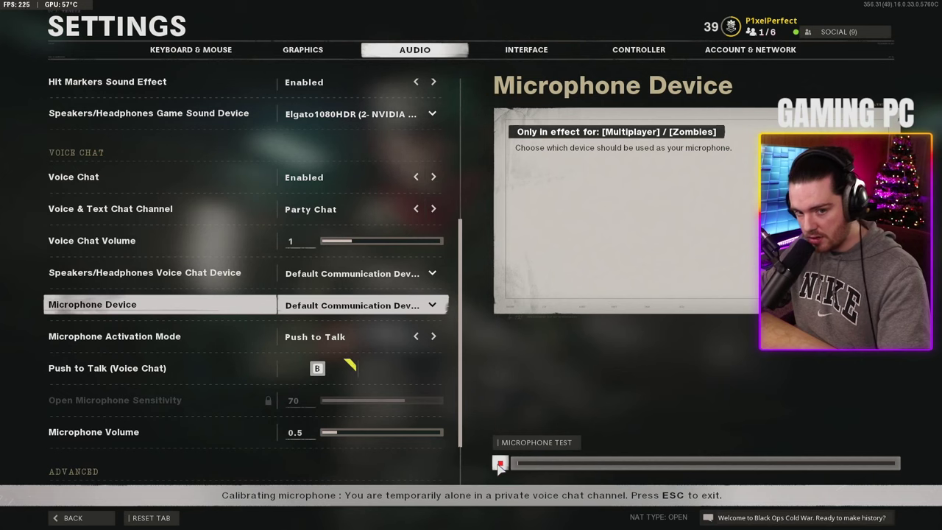
key(Escape)
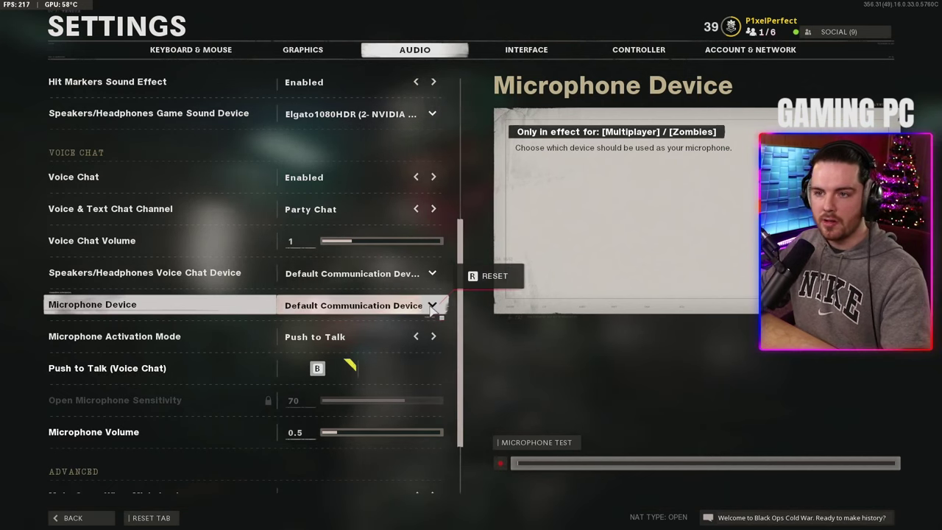